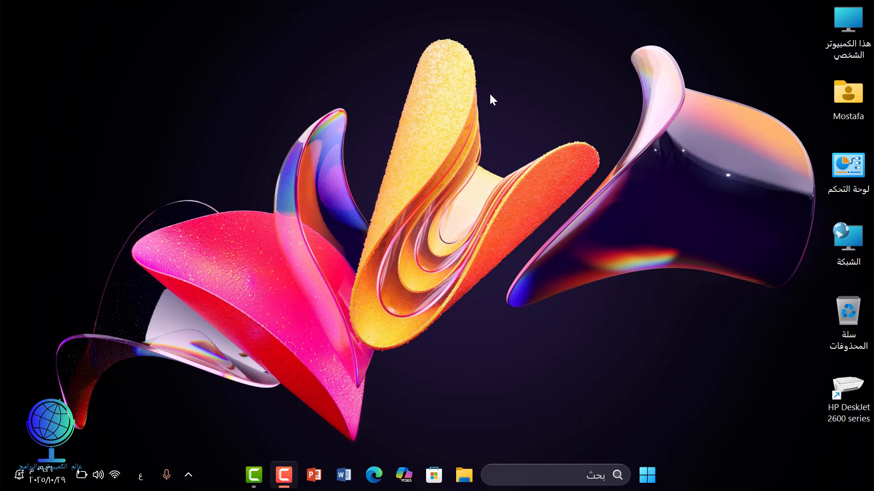
{"action": "key", "text": "super+e"}
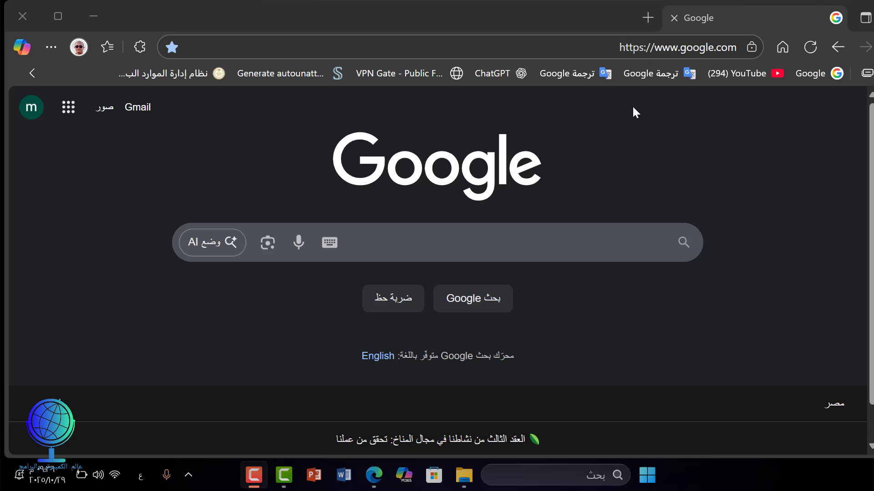
{"action": "left_click", "coordinate": [645, 47]}
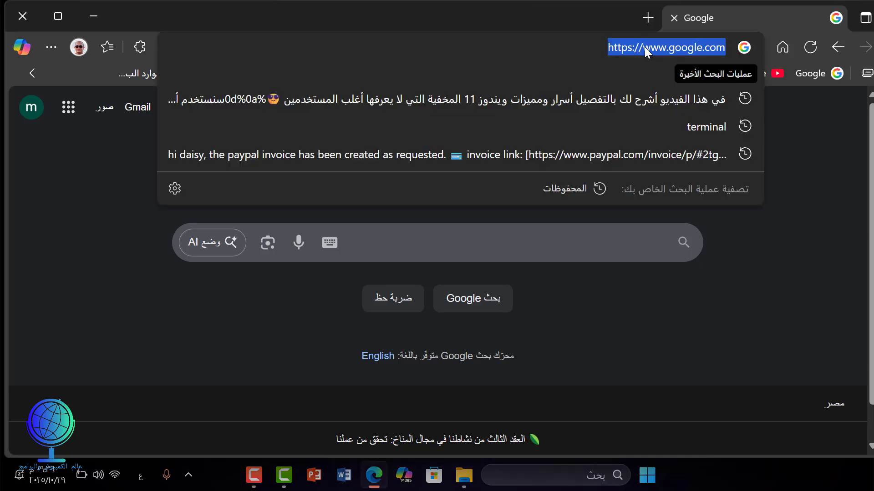
{"action": "right_click", "coordinate": [645, 47]}
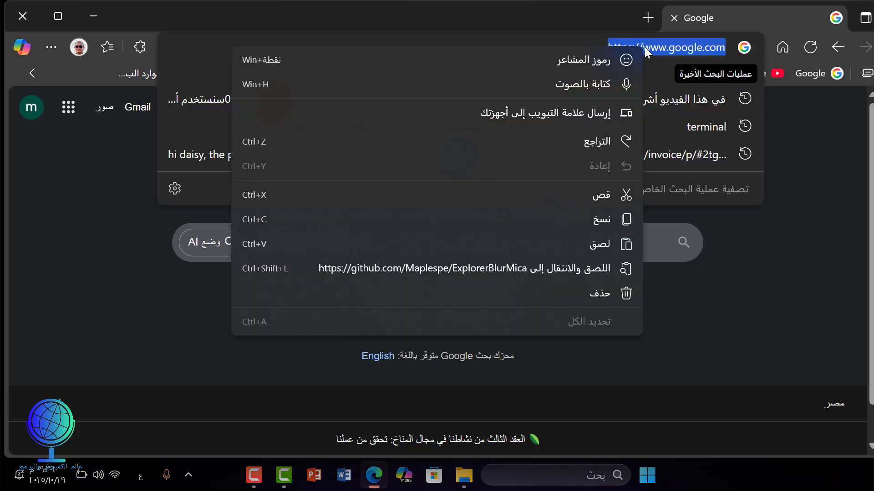
{"action": "left_click", "coordinate": [588, 244]}
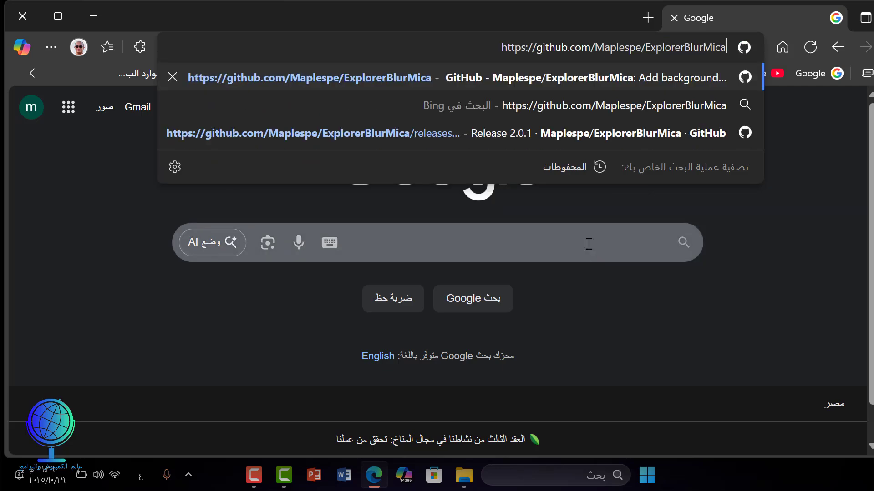
{"action": "left_click", "coordinate": [578, 81]}
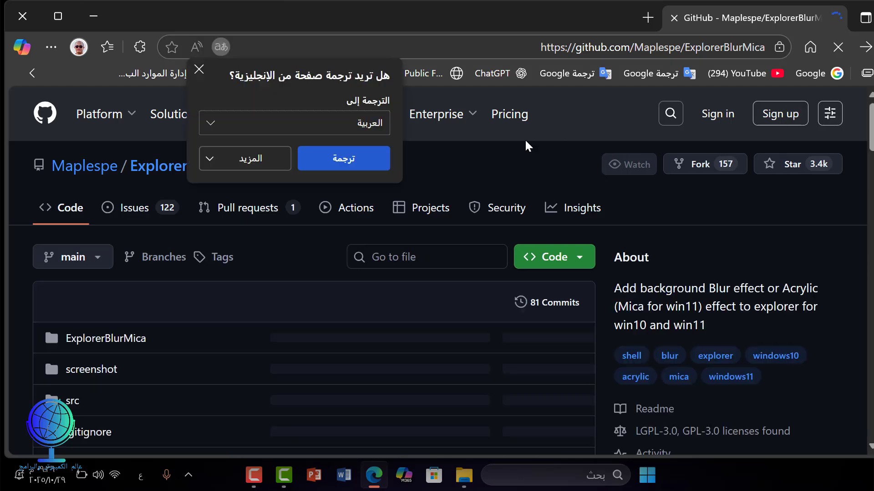
{"action": "left_click", "coordinate": [199, 70]}
- Download Release_x64.zip from the repository's latest release 2.0.1, and close the browser and the download dialog
{"action": "scroll", "coordinate": [281, 233], "scroll_direction": "down", "scroll_amount": 10}
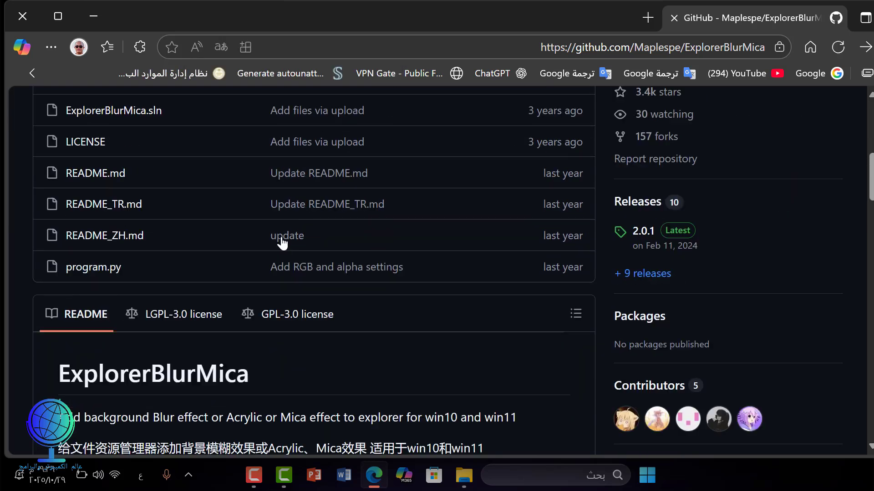
{"action": "scroll", "coordinate": [591, 251], "scroll_direction": "up", "scroll_amount": 2}
{"action": "left_click", "coordinate": [680, 235]}
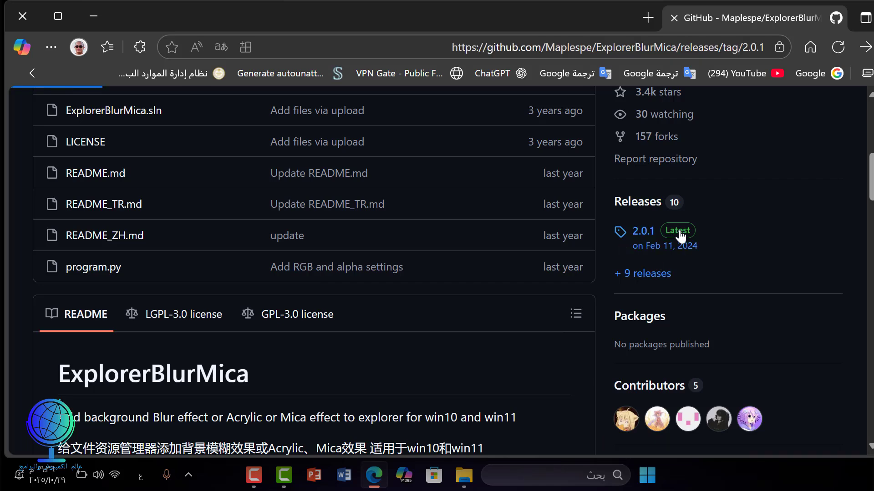
{"action": "scroll", "coordinate": [535, 265], "scroll_direction": "down", "scroll_amount": 12}
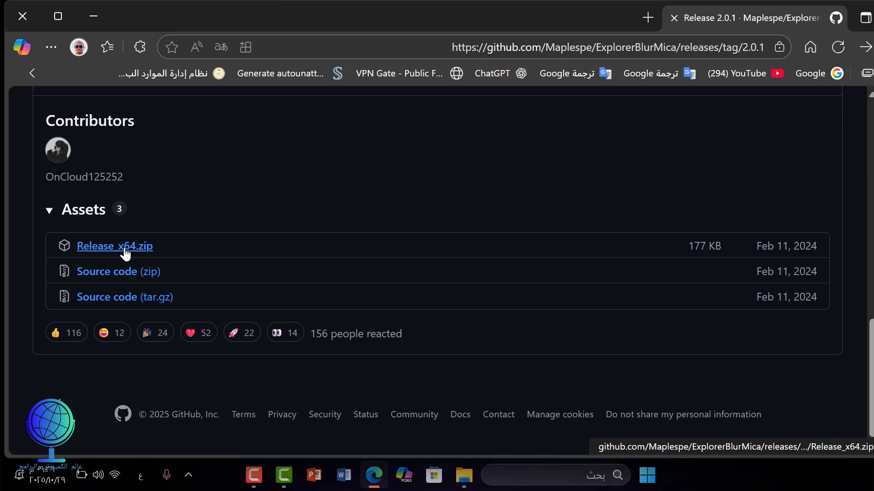
{"action": "left_click", "coordinate": [125, 253]}
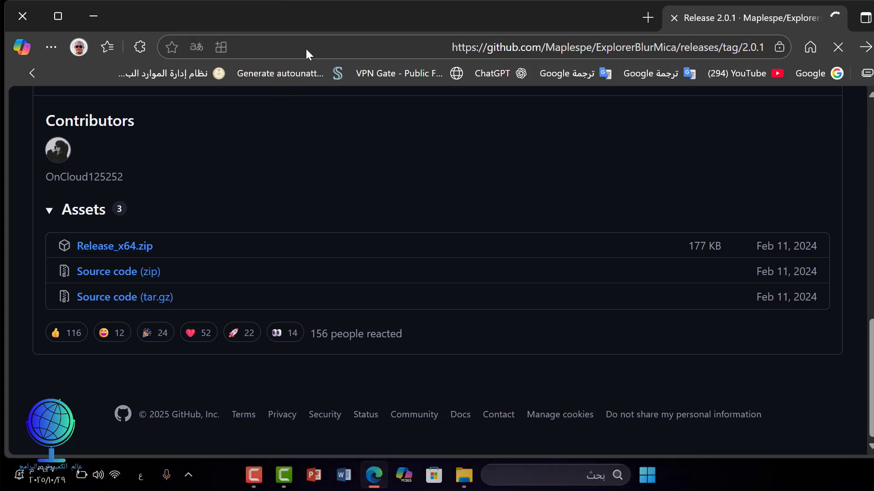
{"action": "left_click", "coordinate": [426, 298]}
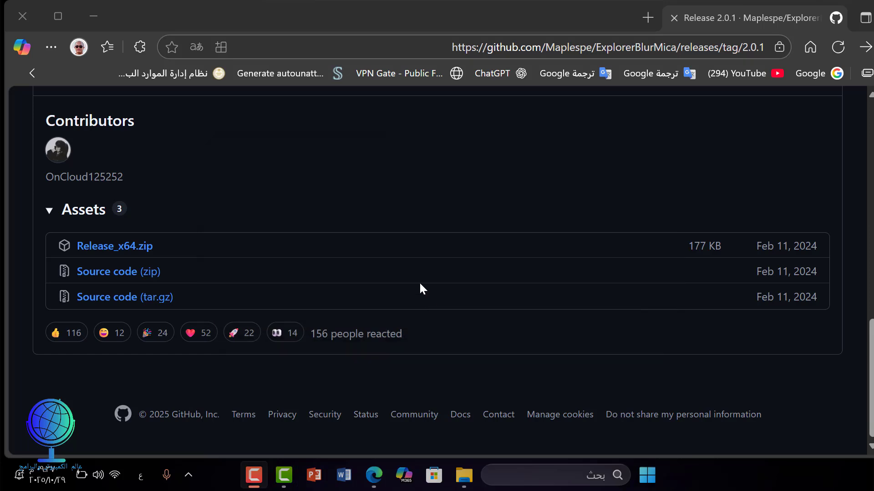
{"action": "left_click", "coordinate": [23, 14]}
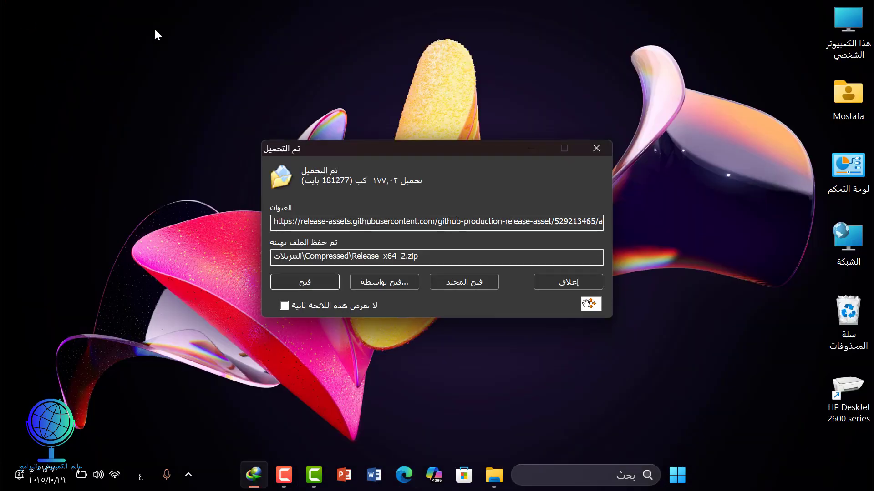
{"action": "left_click", "coordinate": [542, 286]}
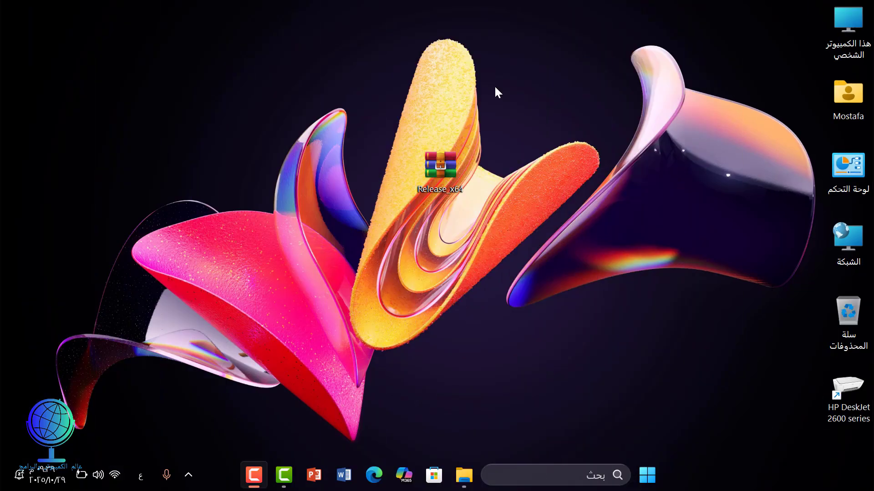
- Extract the Release_x64 archive into a Release_x64 folder on the desktop and place the folder beside the archive
{"action": "right_click", "coordinate": [441, 160]}
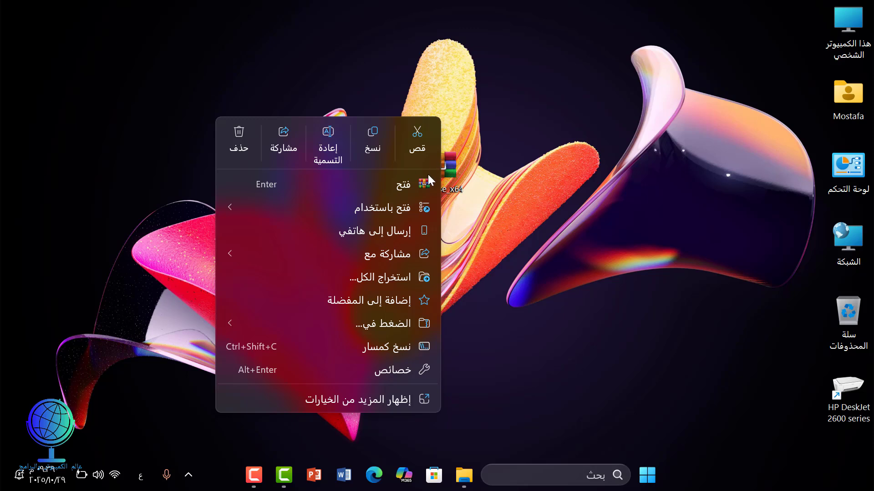
{"action": "left_click", "coordinate": [419, 185]}
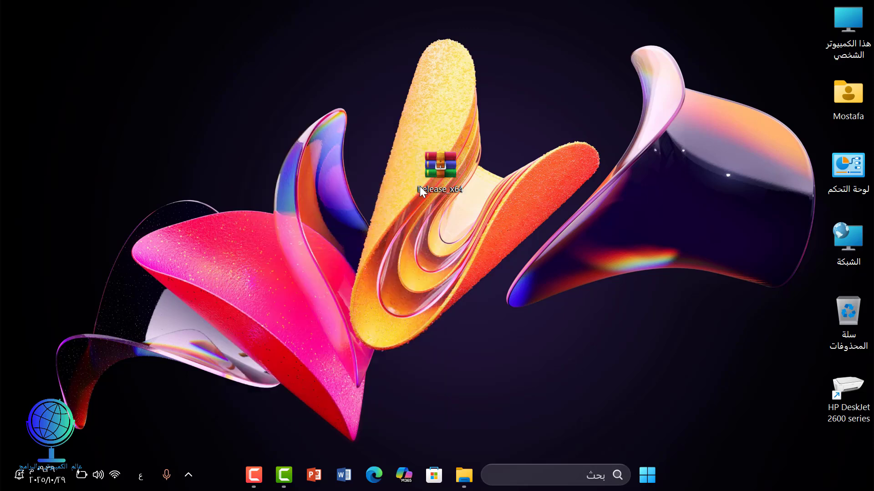
{"action": "double_click", "coordinate": [420, 186]}
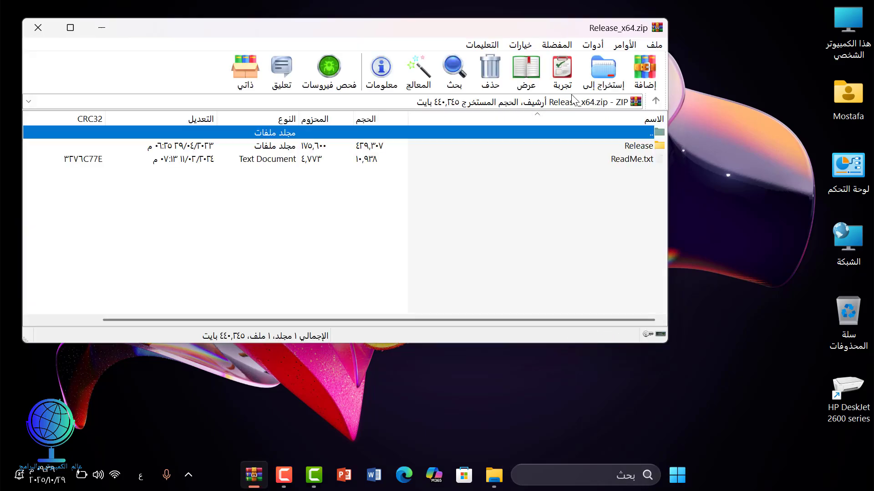
{"action": "left_click", "coordinate": [607, 70]}
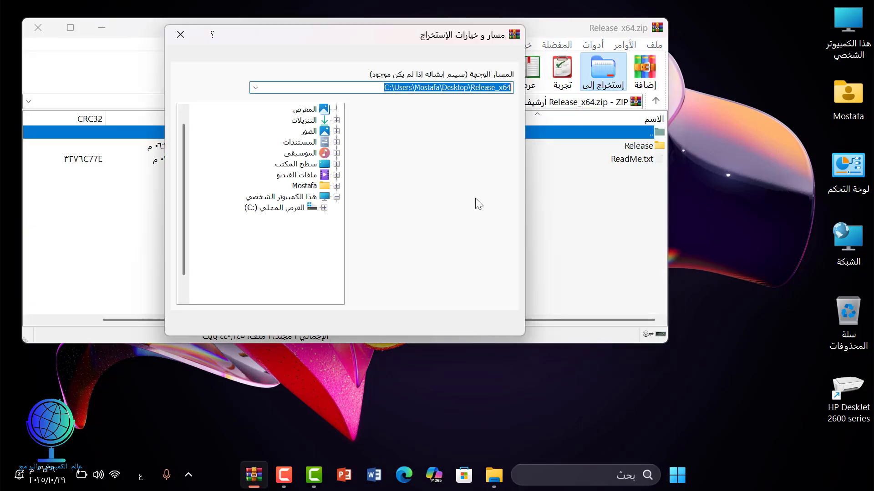
{"action": "left_click", "coordinate": [312, 324]}
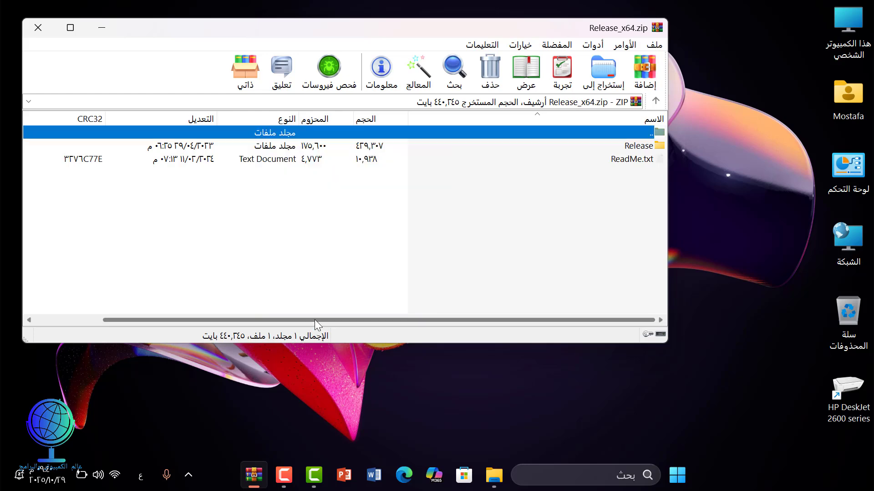
{"action": "left_click", "coordinate": [36, 23]}
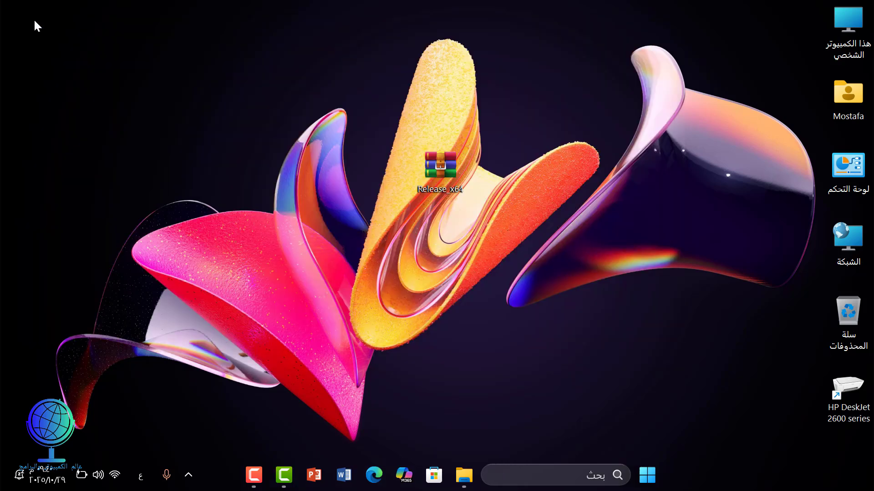
{"action": "left_click_drag", "start_coordinate": [777, 44], "coordinate": [332, 160]}
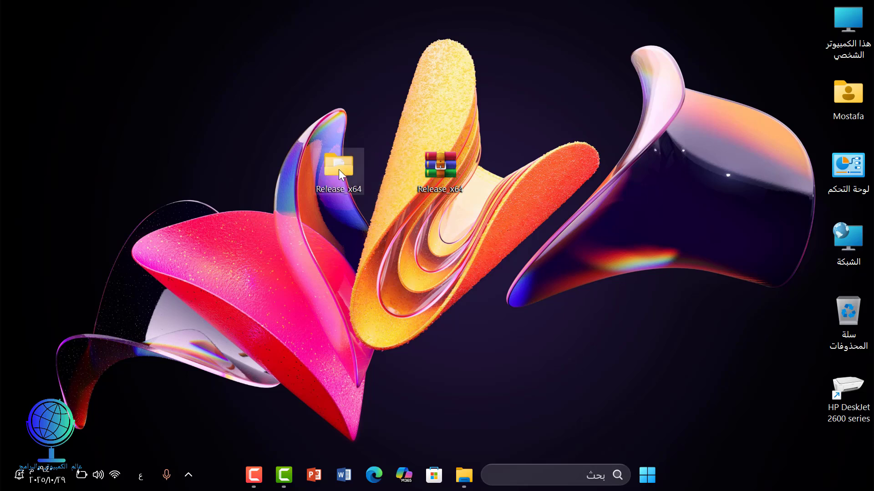
- Copy all four files from the Release folder inside the extracted Release_x64 folder, and close the window
{"action": "double_click", "coordinate": [340, 170]}
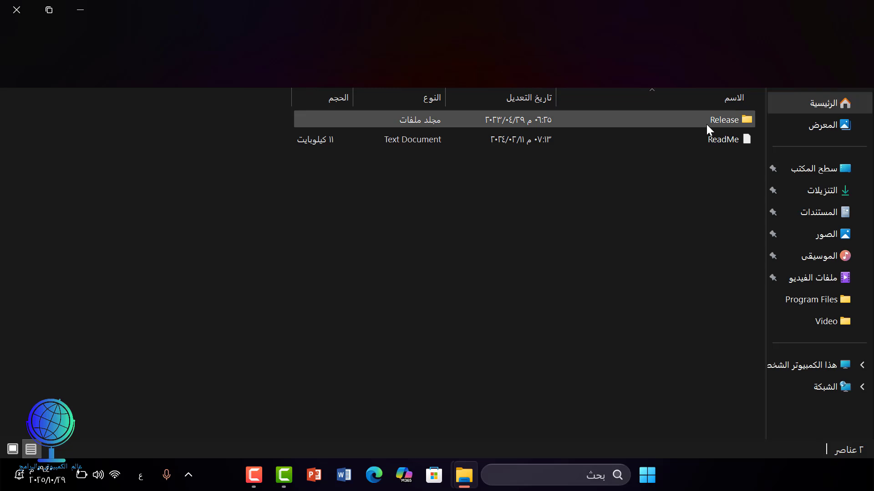
{"action": "double_click", "coordinate": [707, 125]}
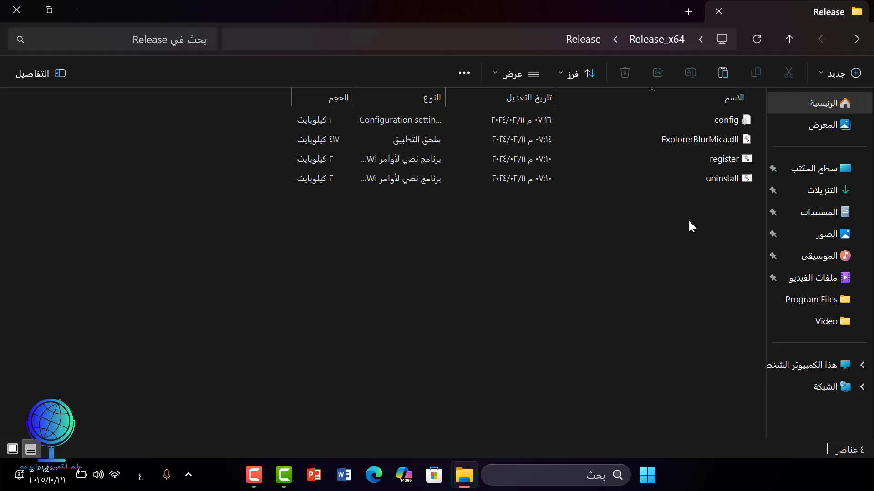
{"action": "left_click_drag", "start_coordinate": [696, 211], "coordinate": [705, 123]}
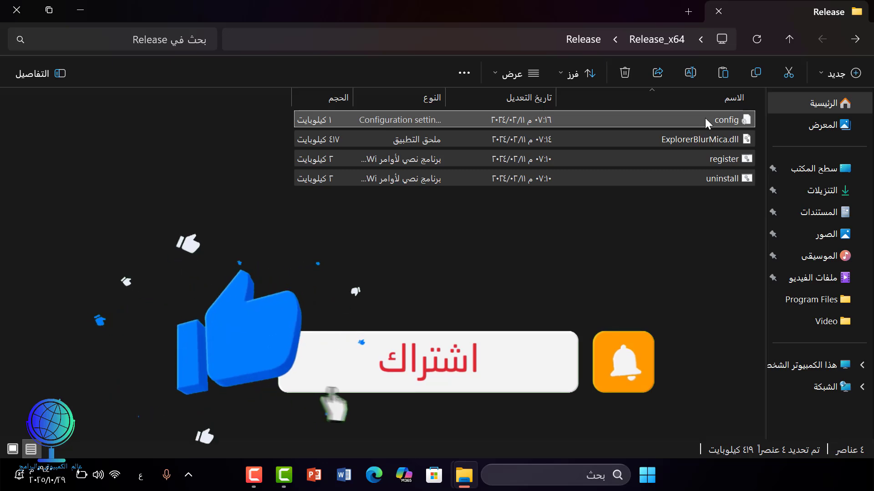
{"action": "right_click", "coordinate": [706, 119]}
{"action": "left_click", "coordinate": [637, 136]}
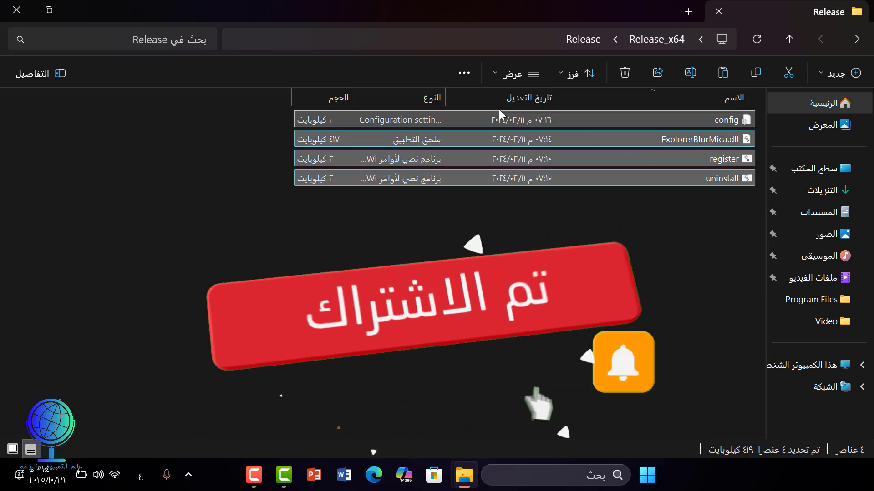
{"action": "left_click", "coordinate": [17, 10]}
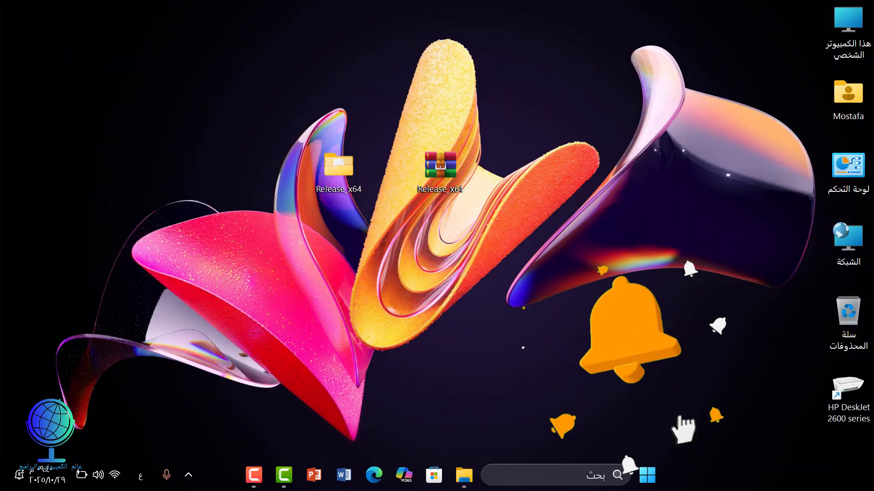
- Paste the copied files into the Program Files folder on drive C, granting administrator permission for all items
{"action": "double_click", "coordinate": [848, 36]}
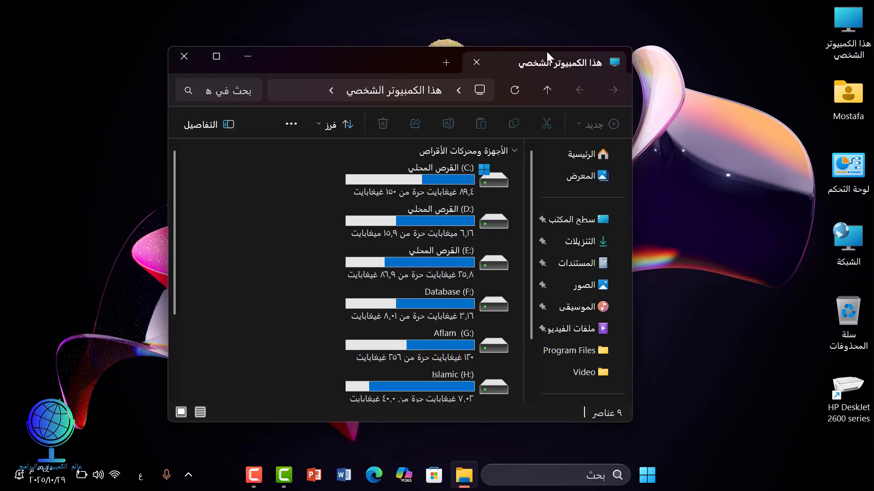
{"action": "double_click", "coordinate": [411, 62]}
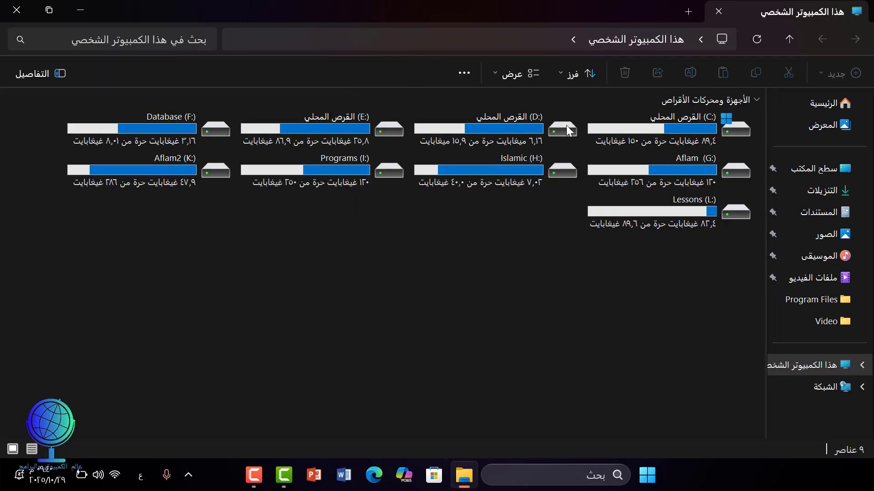
{"action": "double_click", "coordinate": [660, 129]}
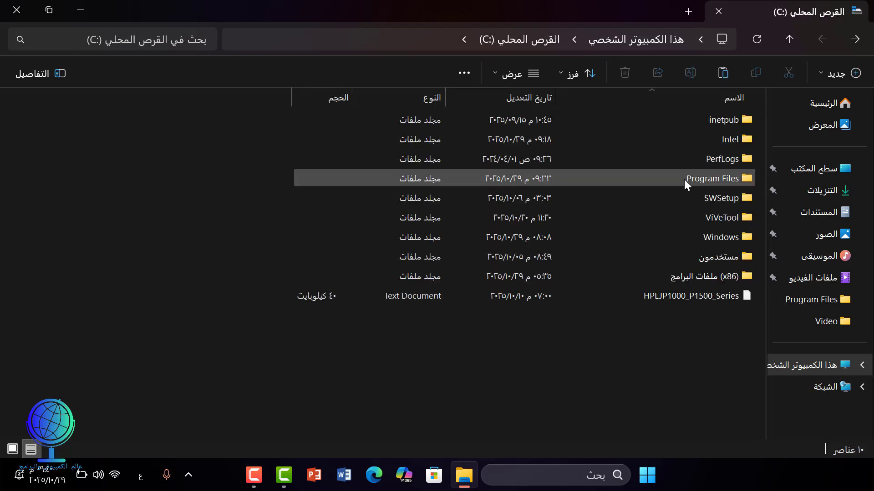
{"action": "left_click", "coordinate": [687, 182]}
{"action": "double_click", "coordinate": [687, 182]}
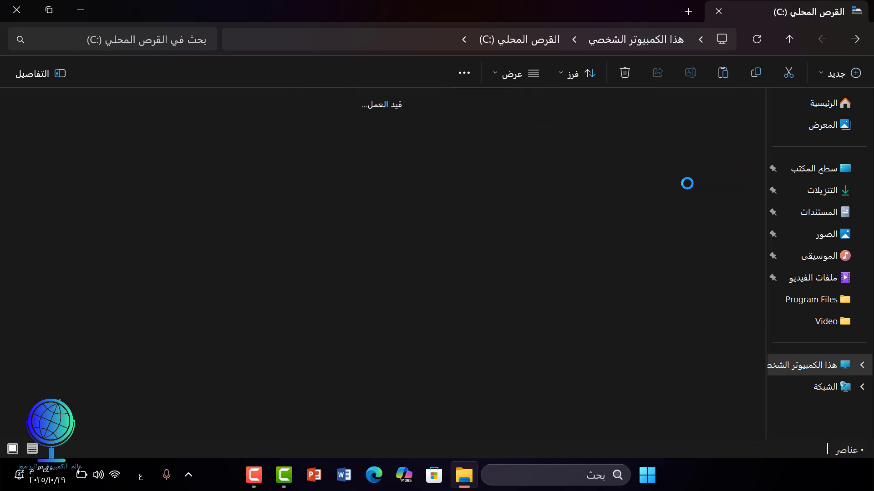
{"action": "right_click", "coordinate": [516, 319]}
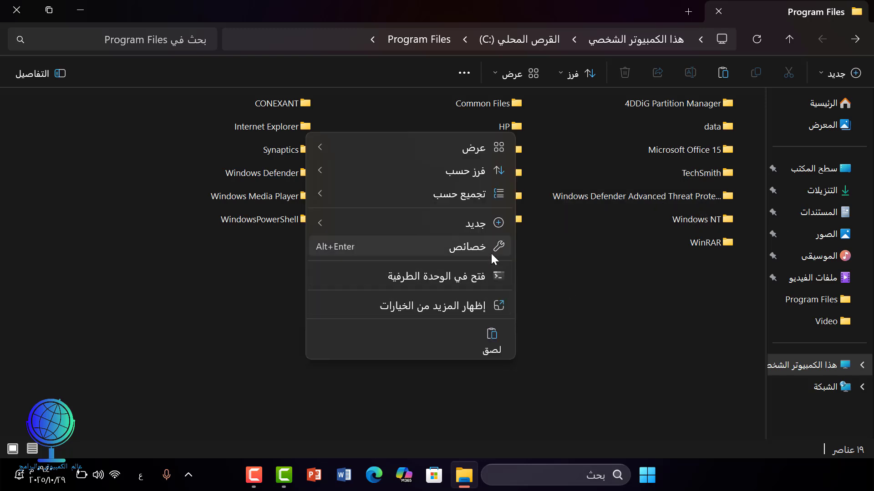
{"action": "left_click", "coordinate": [490, 342]}
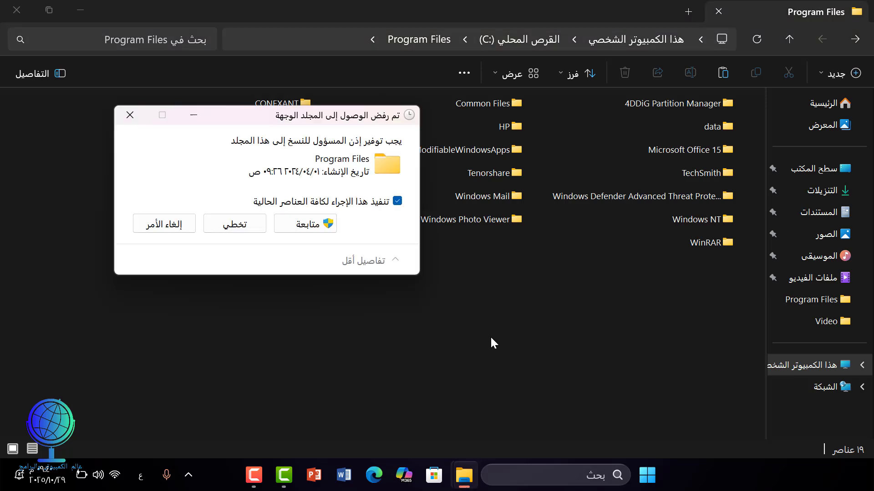
{"action": "left_click", "coordinate": [308, 227]}
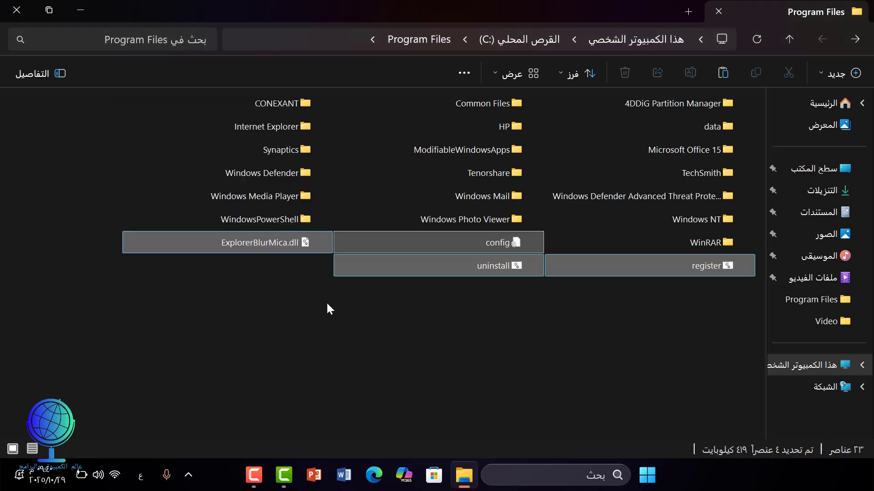
{"action": "left_click", "coordinate": [428, 305]}
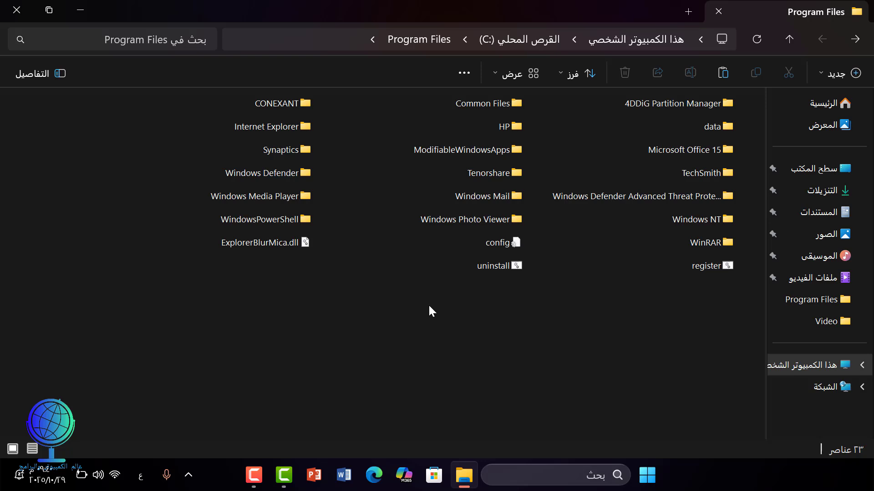
- Run the register script from the Program Files folder
{"action": "left_click", "coordinate": [701, 271]}
{"action": "mouse_move", "coordinate": [692, 266]}
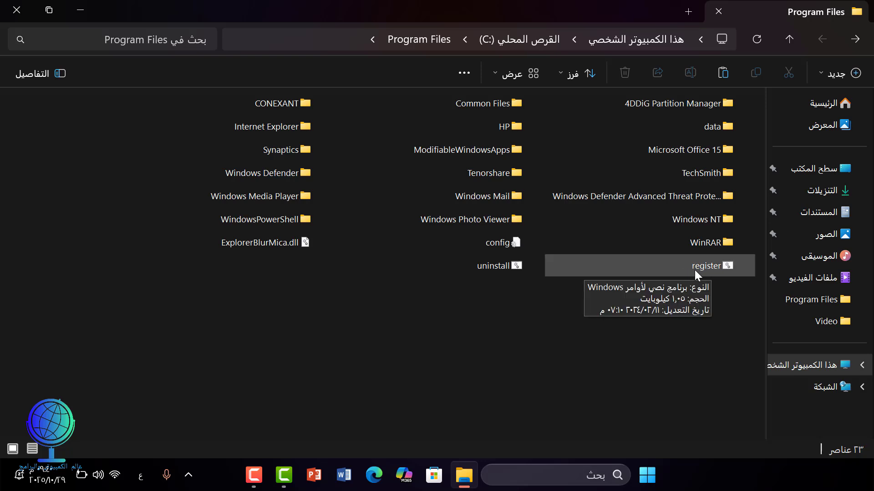
{"action": "left_click", "coordinate": [694, 266]}
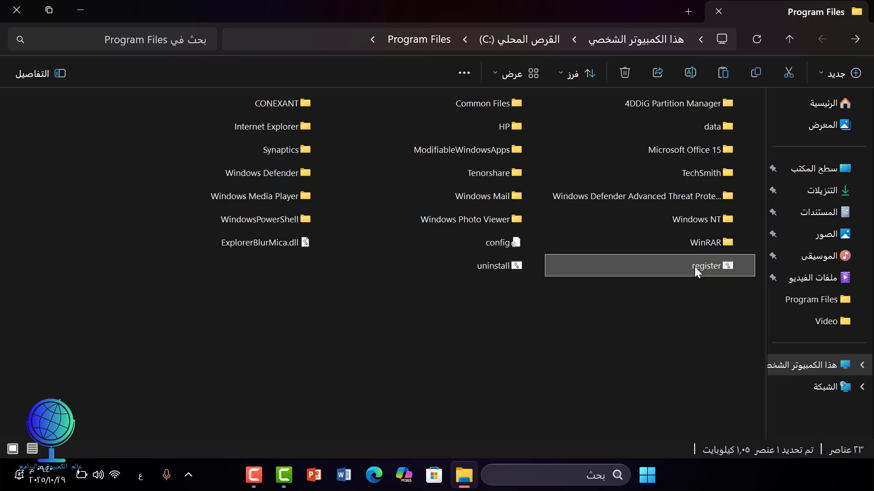
{"action": "double_click", "coordinate": [694, 267]}
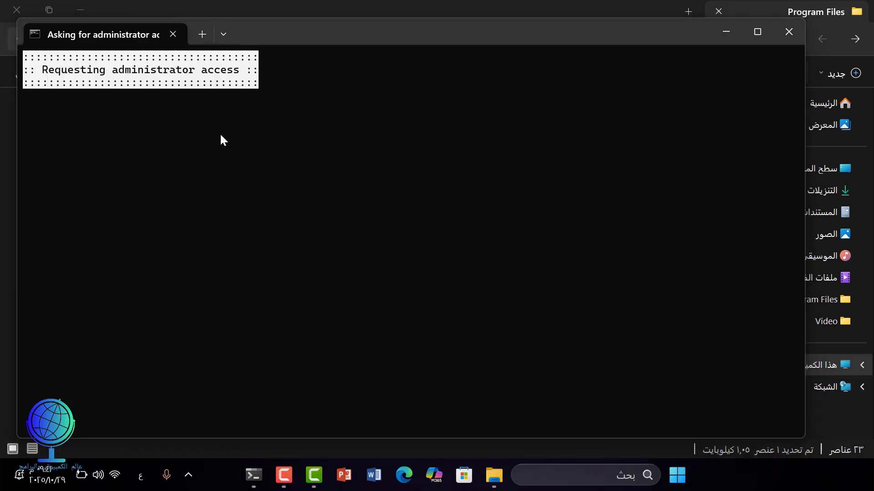
- Grant the register script administrator access and confirm its registration message
{"action": "left_click", "coordinate": [495, 351]}
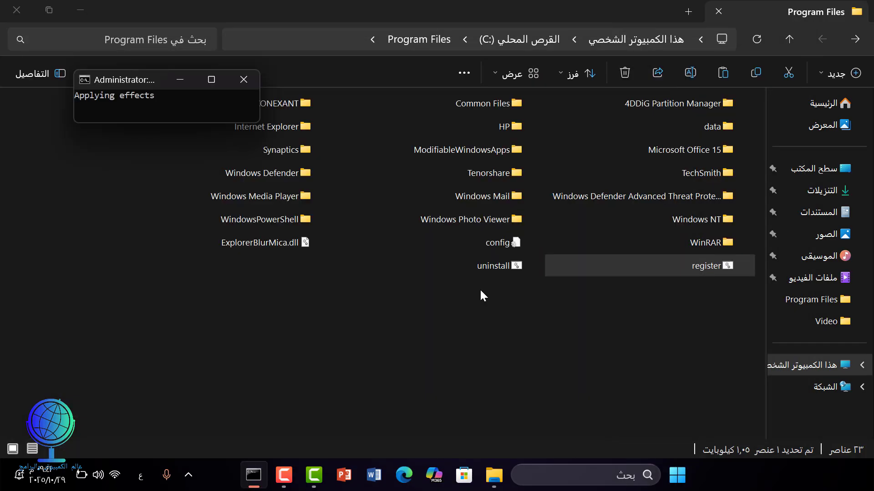
{"action": "left_click", "coordinate": [553, 287]}
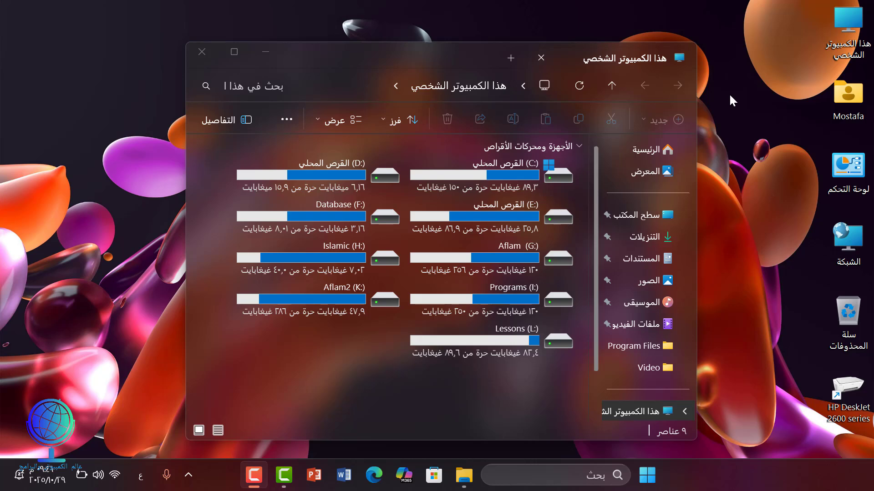
- Open the personal user folder and This PC from the desktop to check the blur effect on their windows
{"action": "left_click", "coordinate": [860, 101]}
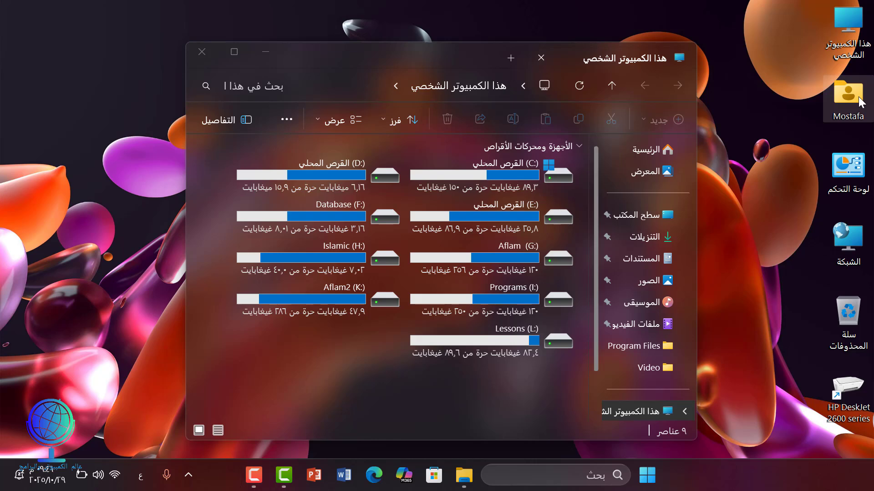
{"action": "double_click", "coordinate": [858, 97]}
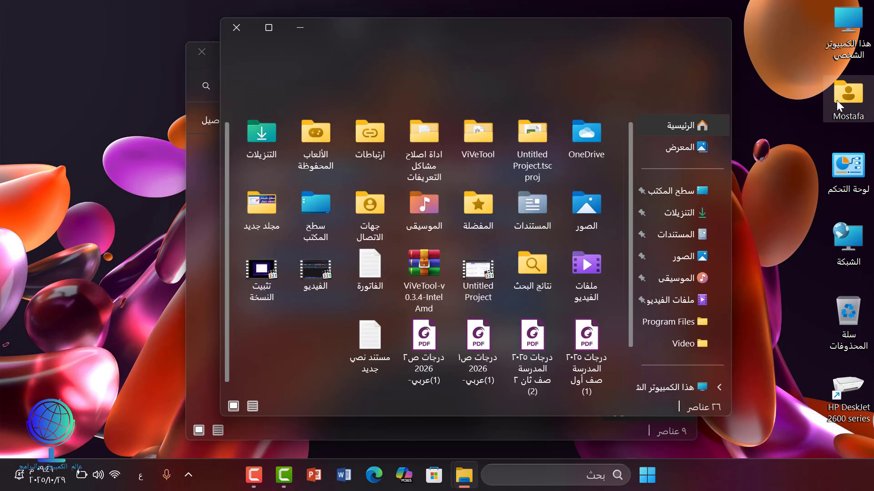
{"action": "double_click", "coordinate": [846, 38]}
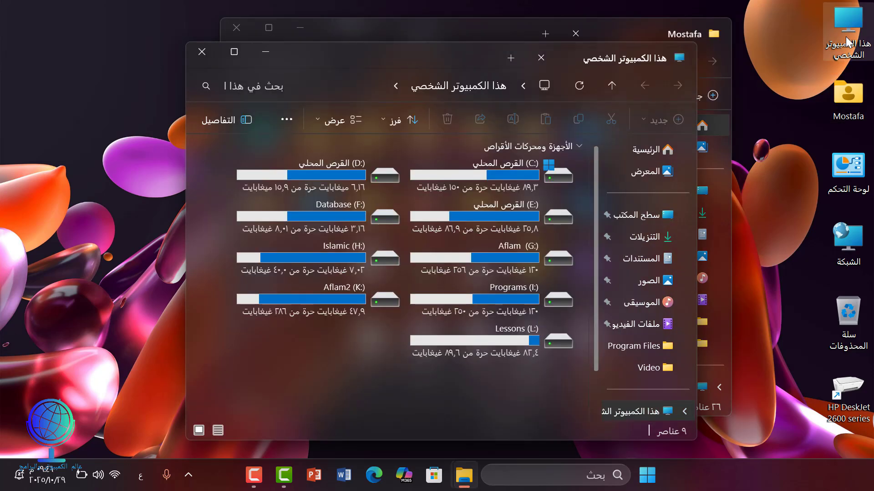
- Run the uninstall script from the Program Files folder on drive C, approve the removal, and close its console window
{"action": "left_click", "coordinate": [525, 187]}
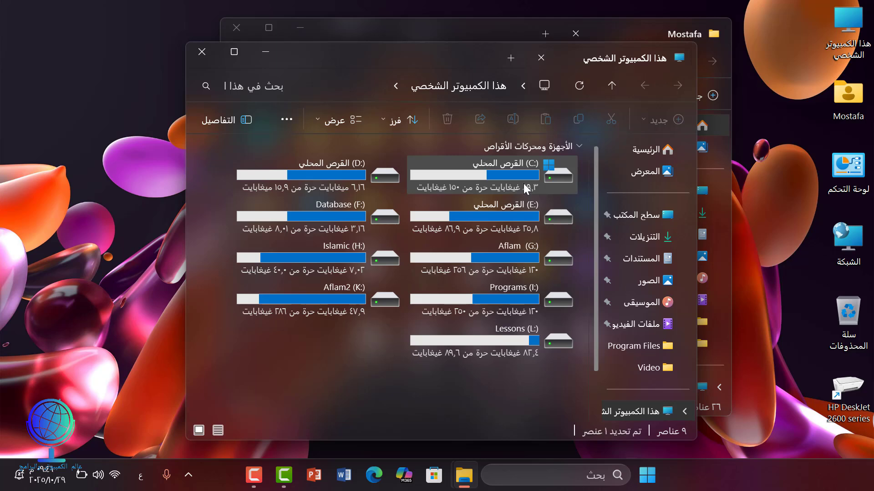
{"action": "double_click", "coordinate": [523, 183]}
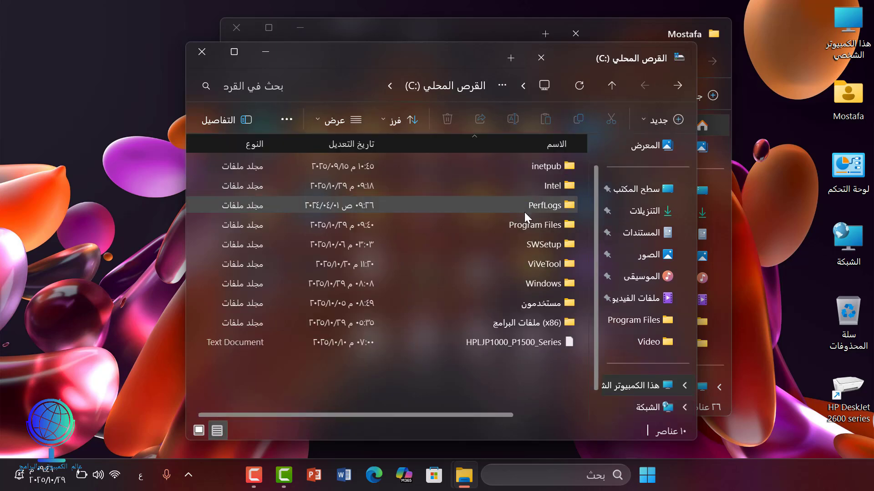
{"action": "left_click", "coordinate": [523, 228]}
{"action": "double_click", "coordinate": [522, 228]}
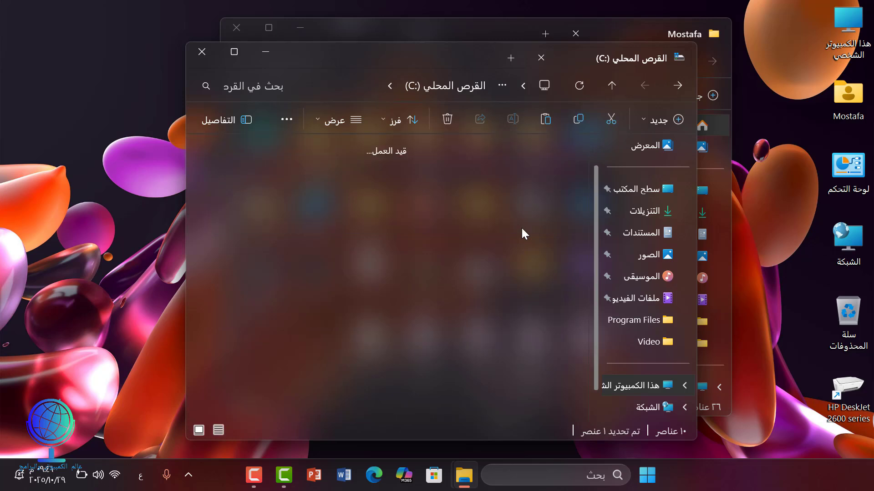
{"action": "scroll", "coordinate": [522, 227], "scroll_direction": "down", "scroll_amount": 5}
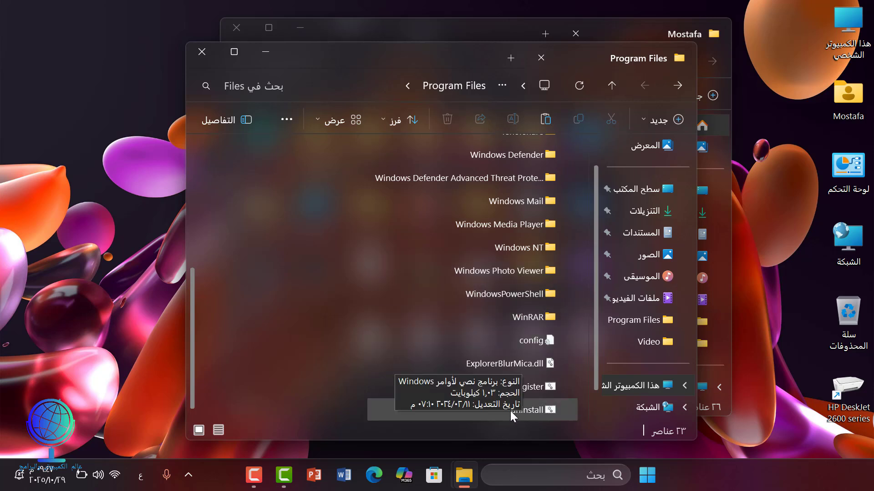
{"action": "left_click", "coordinate": [510, 411]}
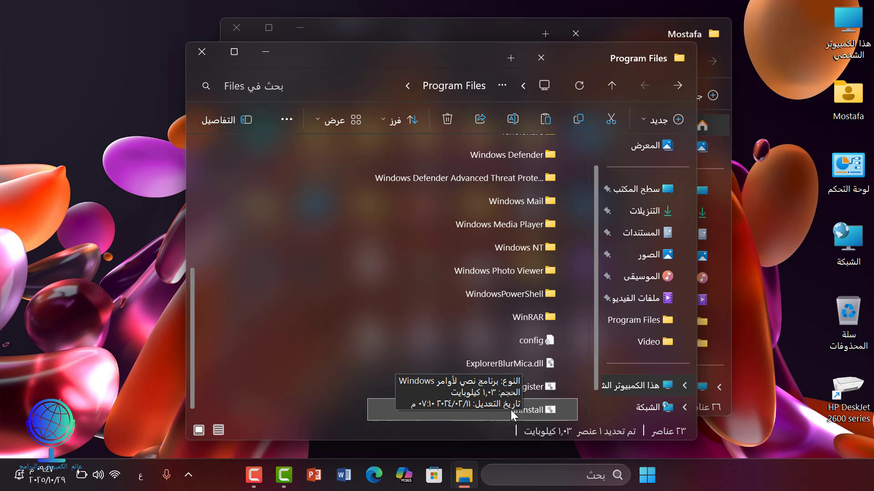
{"action": "double_click", "coordinate": [510, 411]}
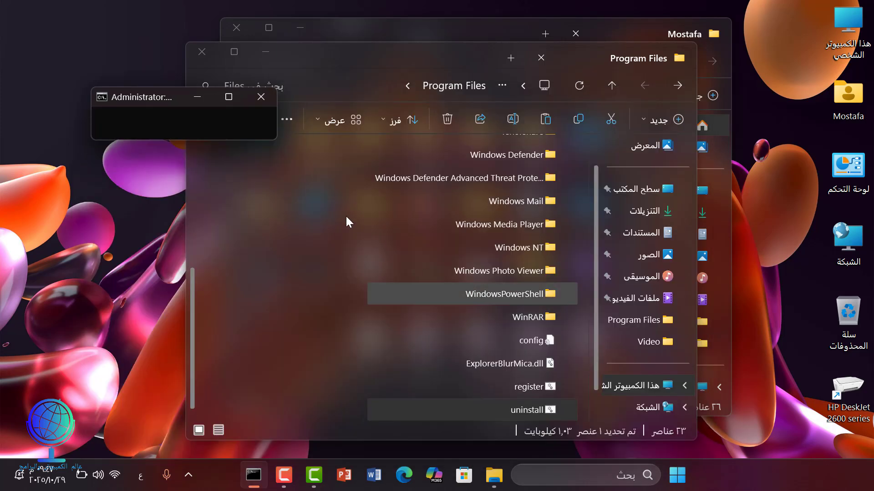
{"action": "left_click", "coordinate": [533, 288]}
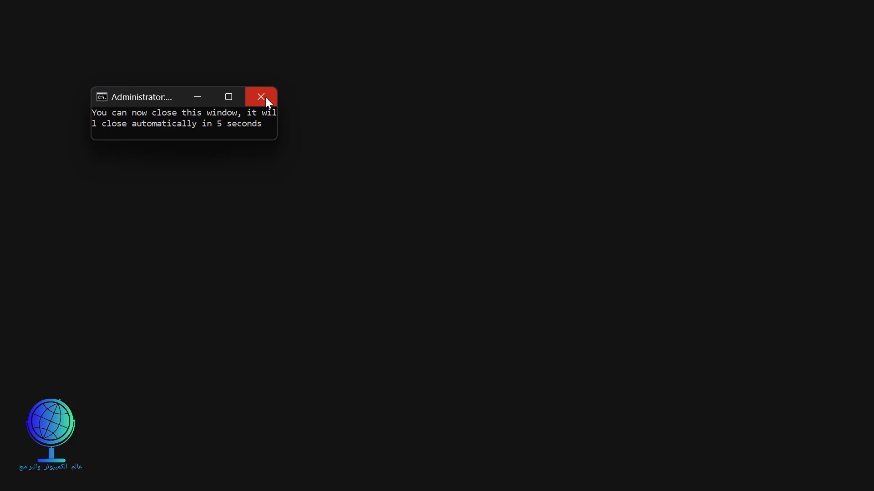
{"action": "left_click", "coordinate": [266, 97]}
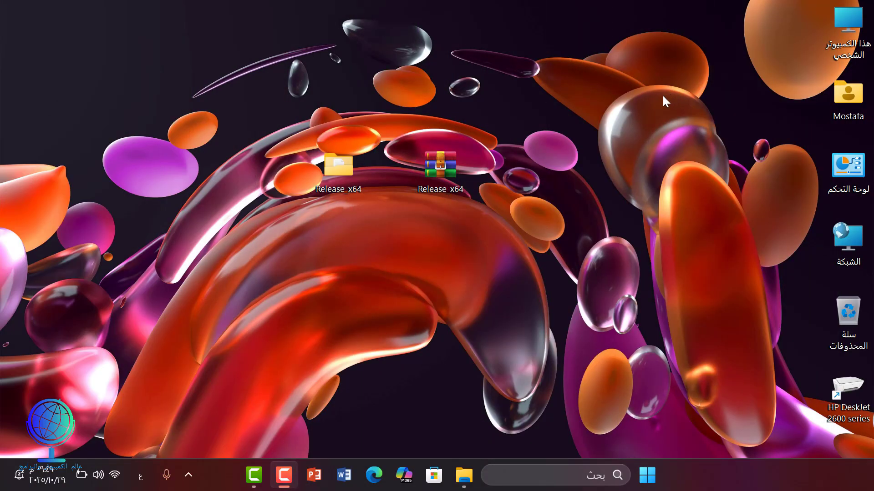
- Open a File Explorer window to check its background after the uninstall
{"action": "left_click", "coordinate": [464, 475]}
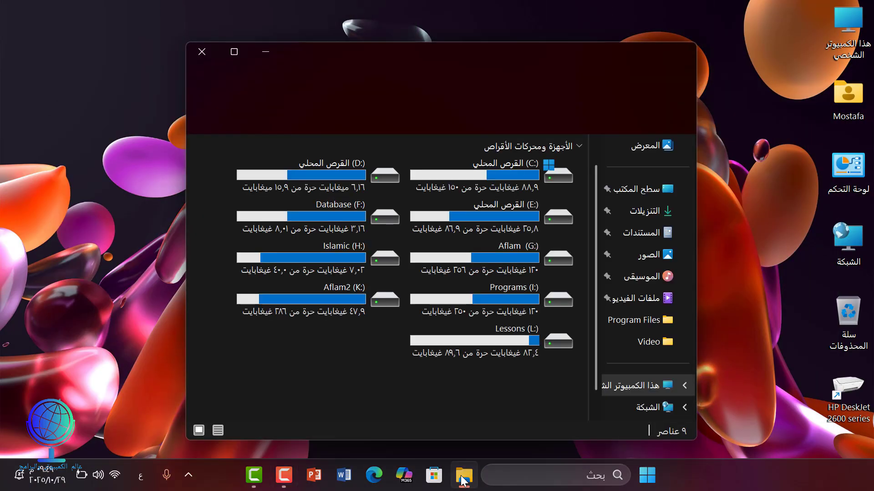